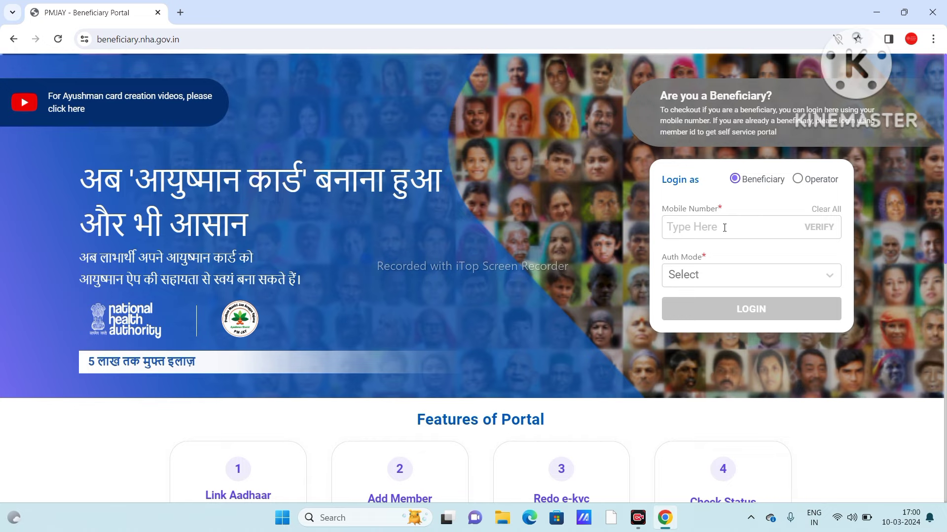
Enter the beneficiary's mobile number and verify it to receive a login OTP
left_click(724, 227)
type("9900000000")
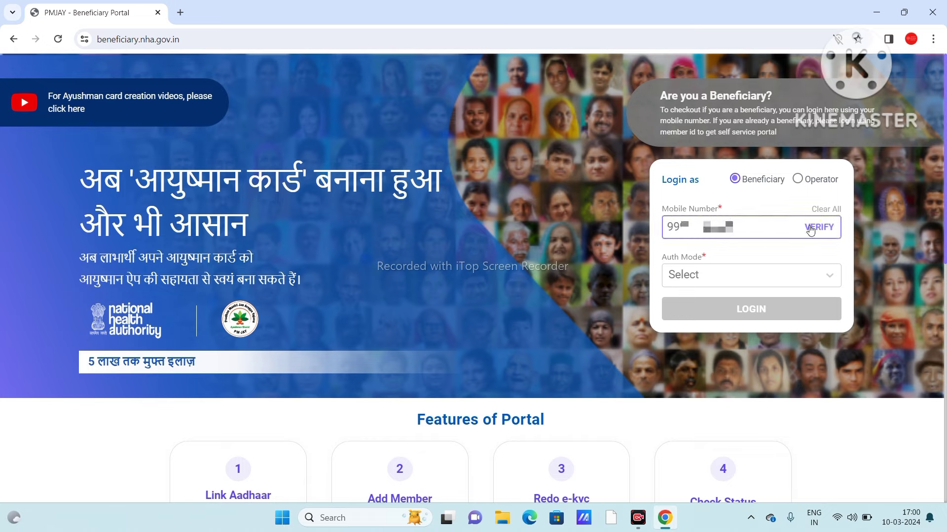
left_click(824, 229)
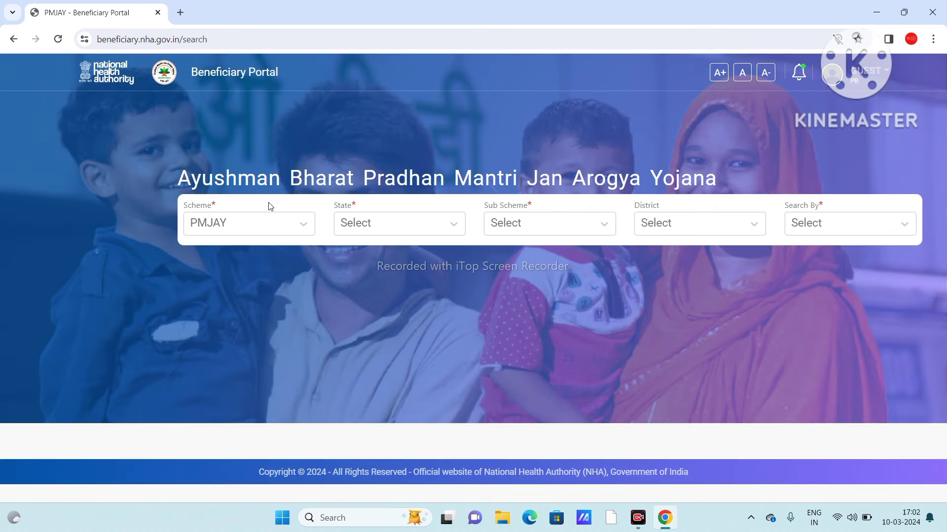
Set scheme PMJAY, state BIHAR, sub scheme PMJAY and district SIWAN
left_click(259, 228)
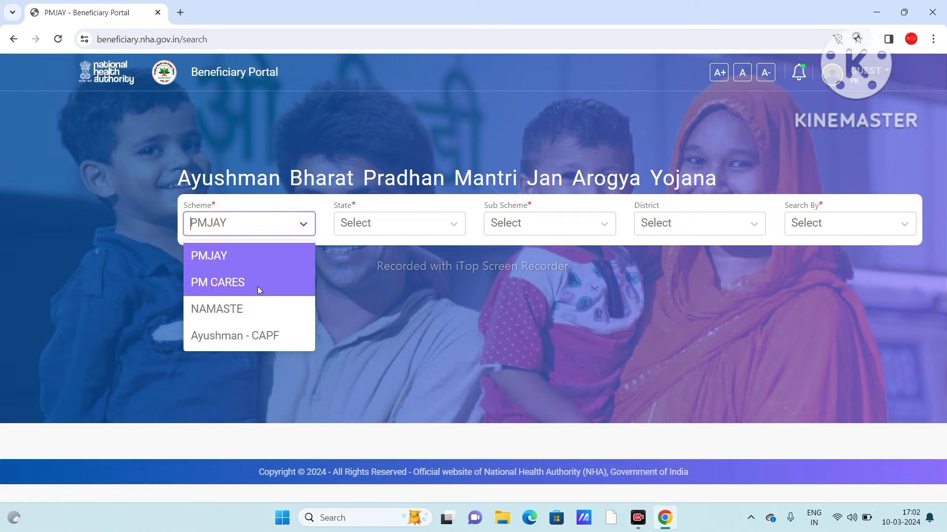
left_click(263, 259)
left_click(397, 224)
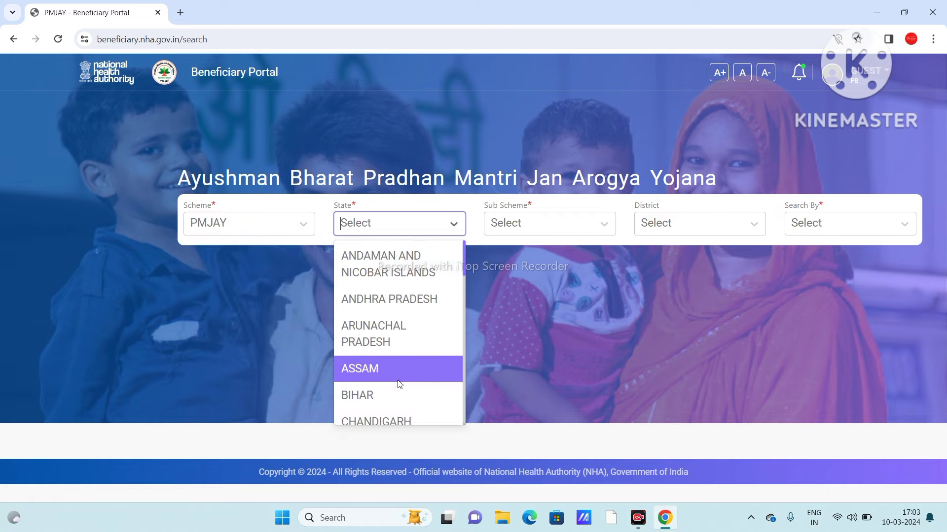
left_click(392, 397)
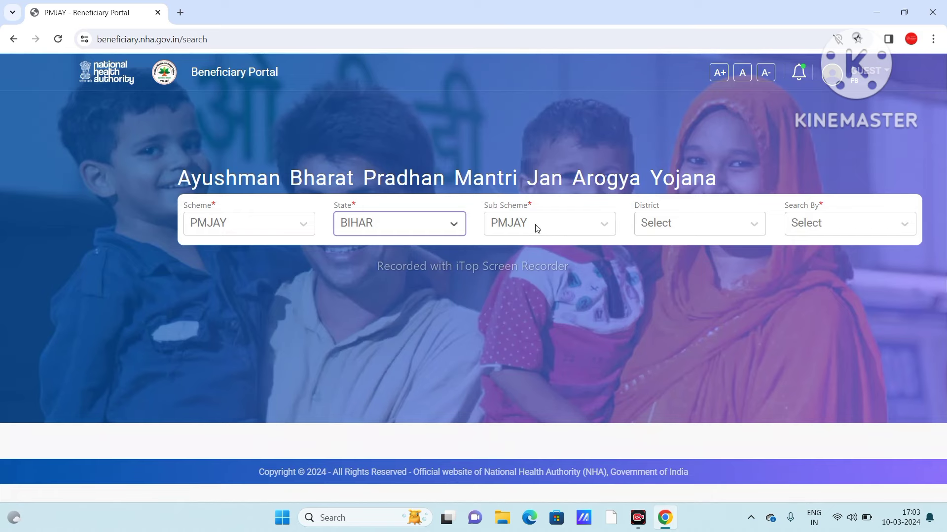
left_click(538, 228)
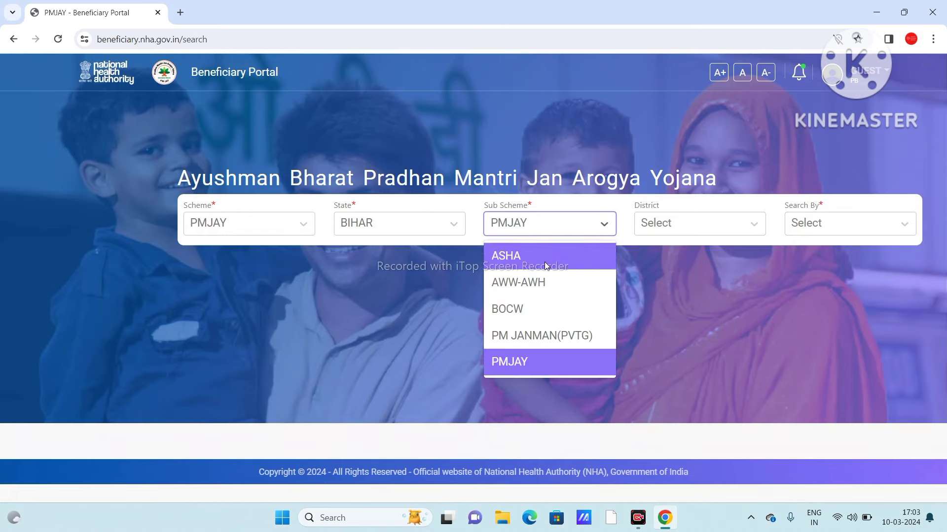
left_click(530, 364)
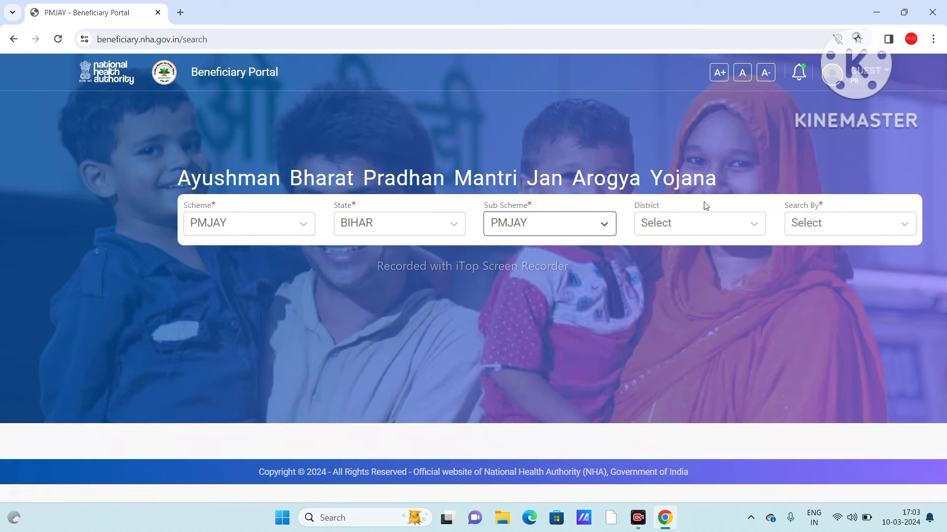
left_click(694, 221)
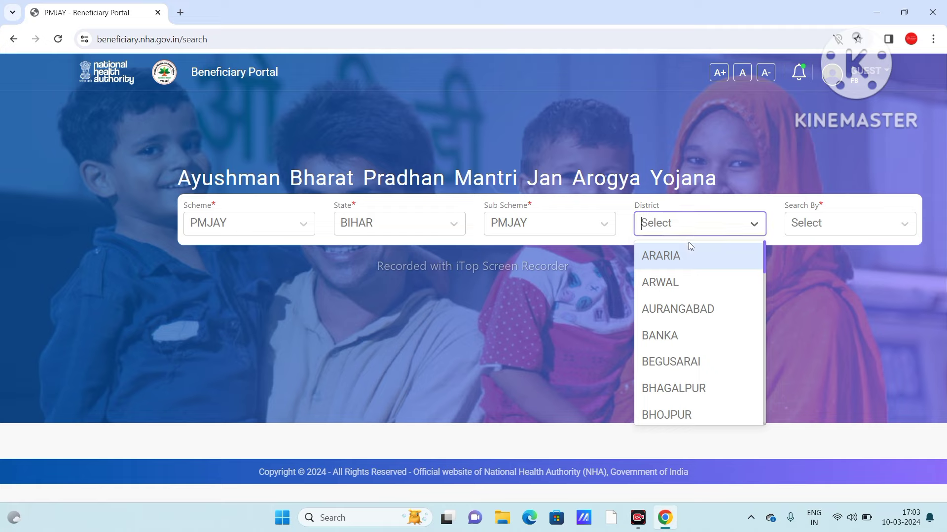
type("si")
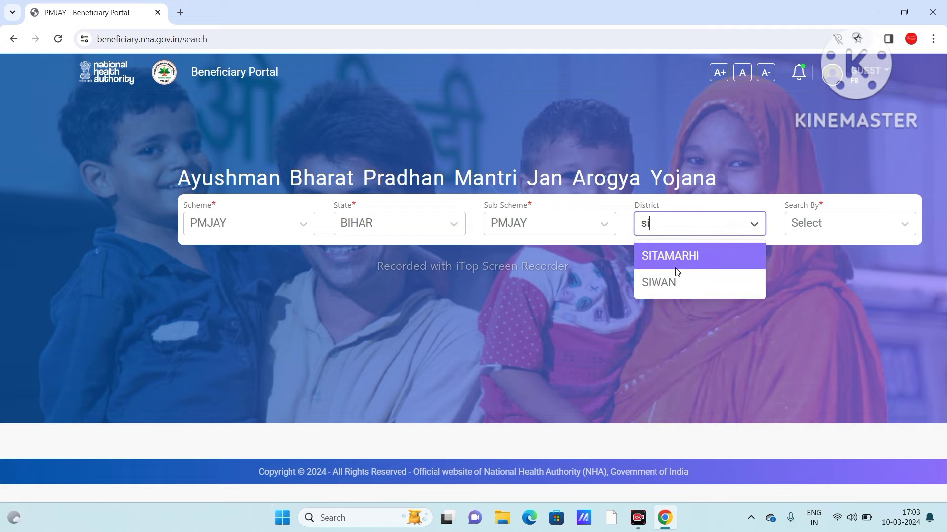
left_click(673, 277)
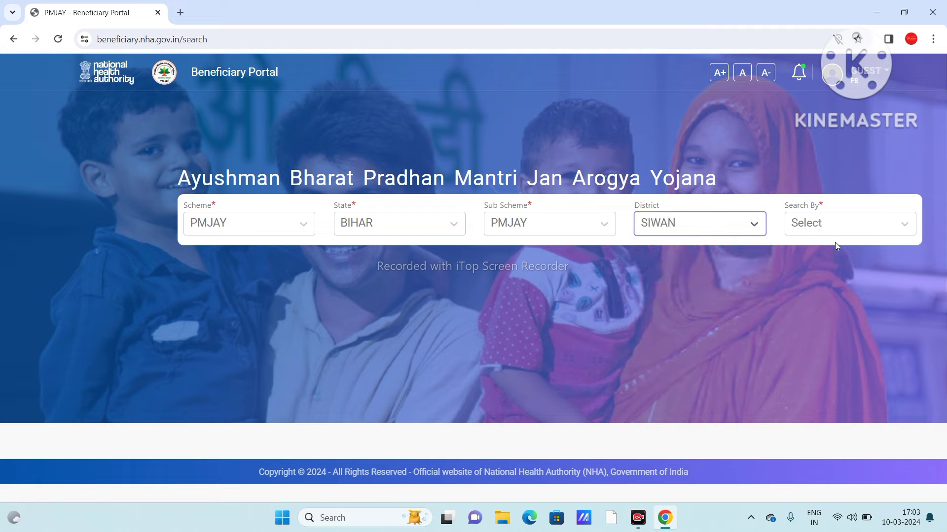
Search by Aadhaar Number and paste in the beneficiary's Aadhaar number
left_click(847, 225)
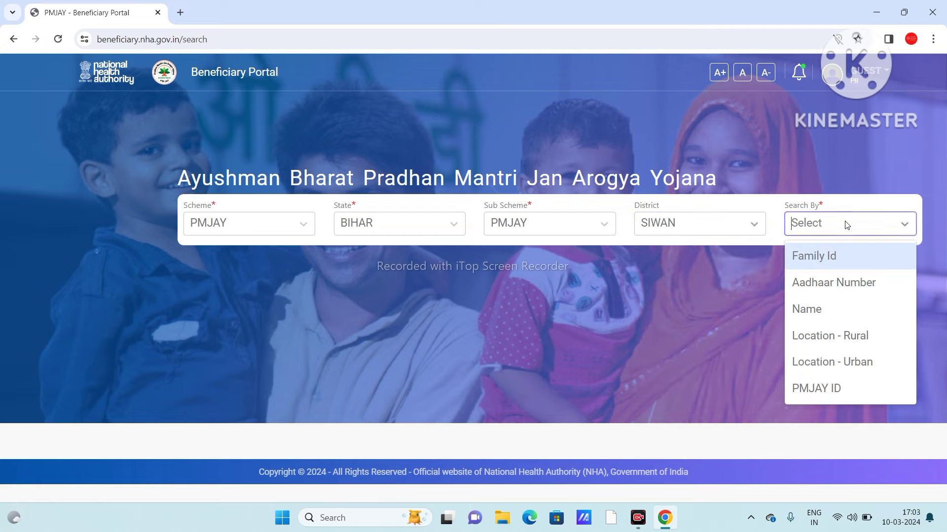
left_click(834, 277)
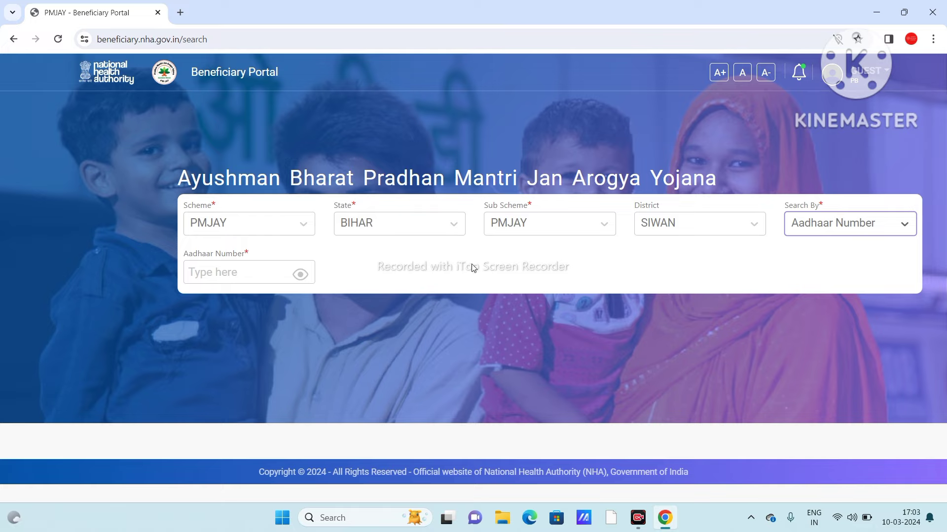
left_click(280, 271)
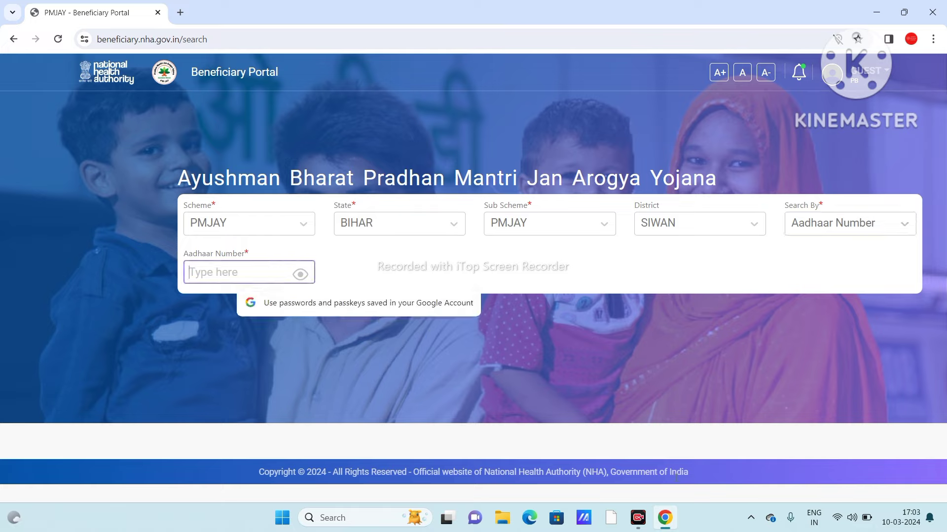
key("ctrl+v")
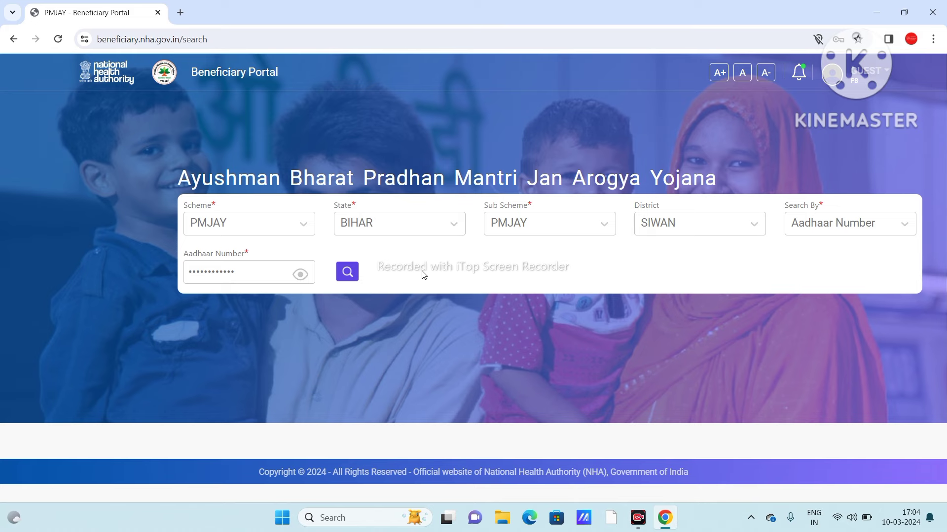
Run the Aadhaar search and start eKYC for the first son marked Identified
left_click(350, 271)
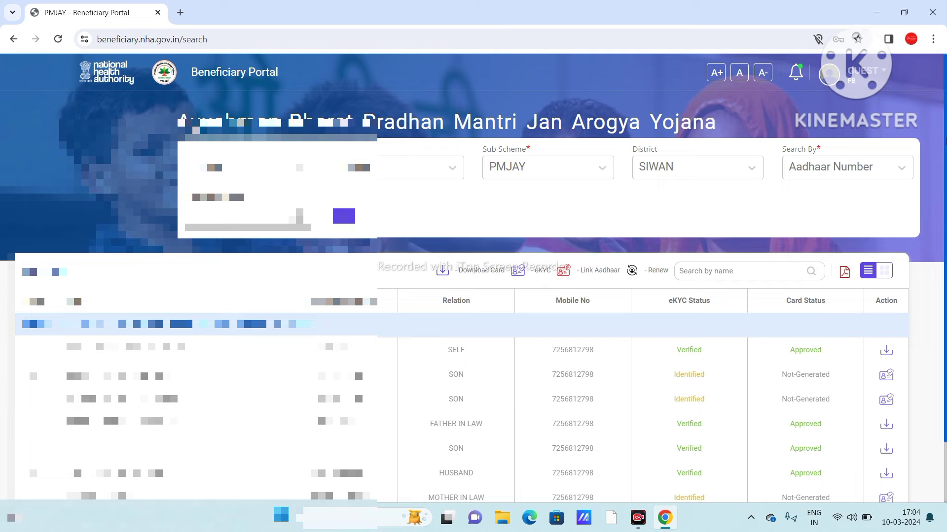
left_click_drag(945, 140, 945, 232)
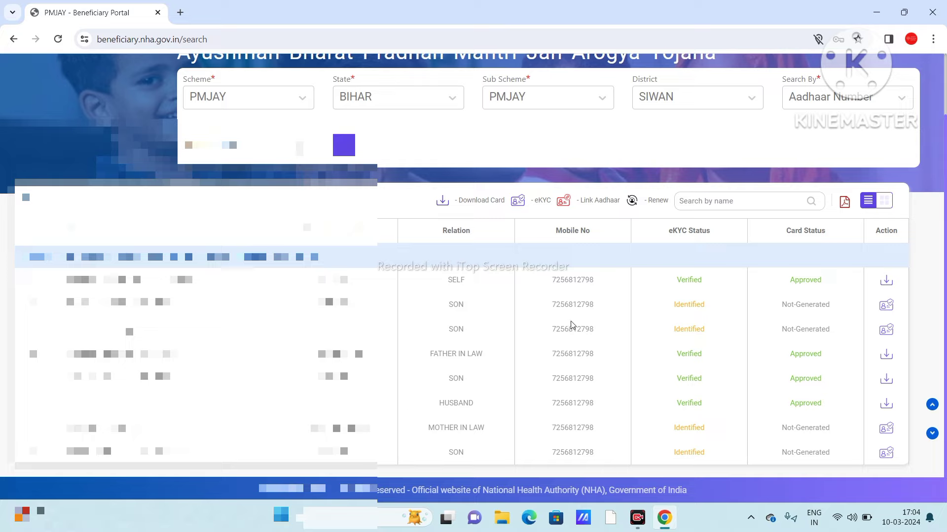
left_click(886, 306)
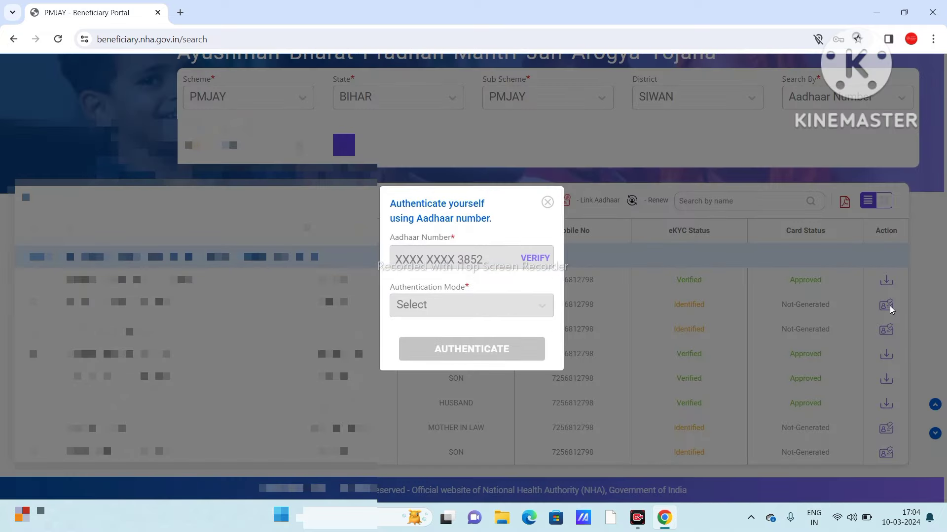
Verify the member's Aadhaar, give consent, and choose Aadhaar OTP authentication
left_click(539, 264)
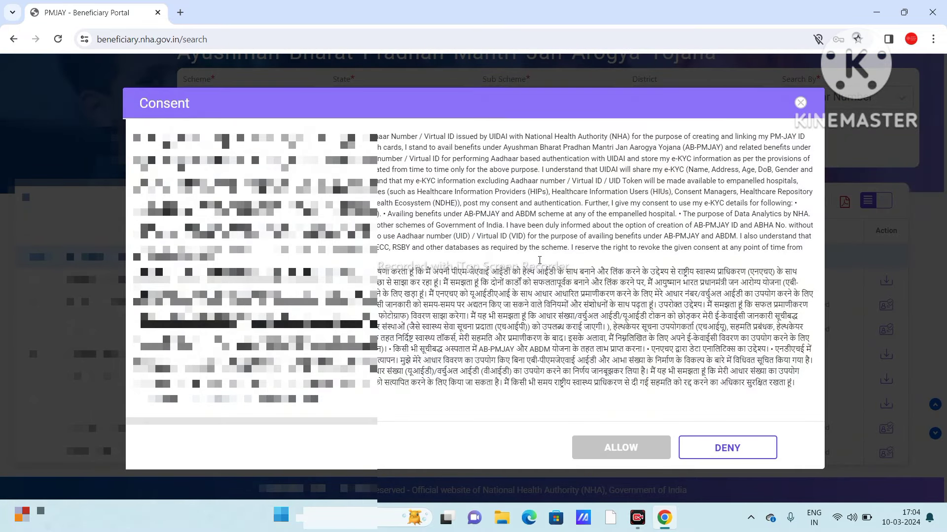
left_click(137, 399)
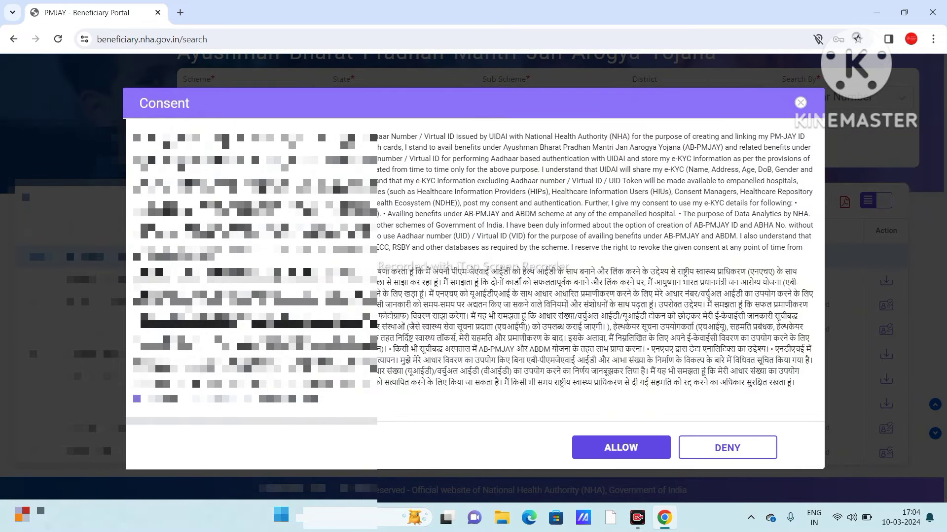
left_click(621, 449)
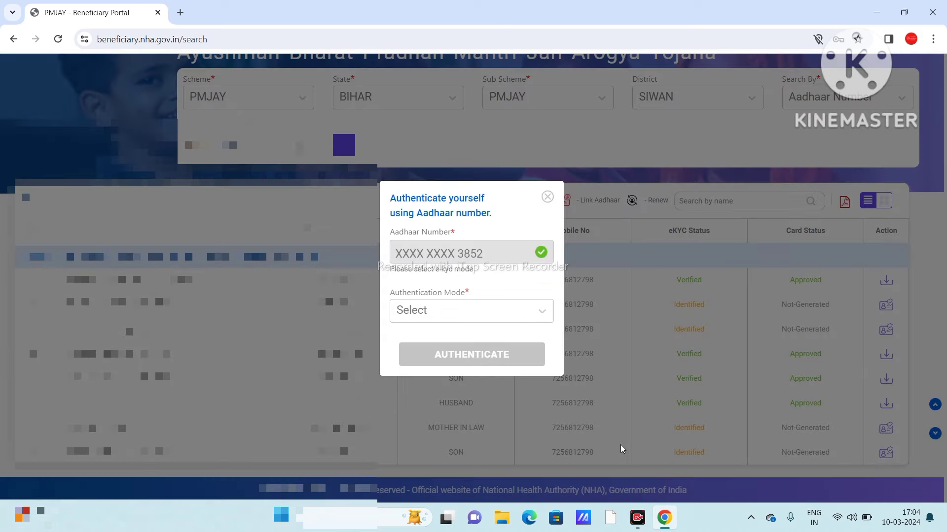
left_click(540, 317)
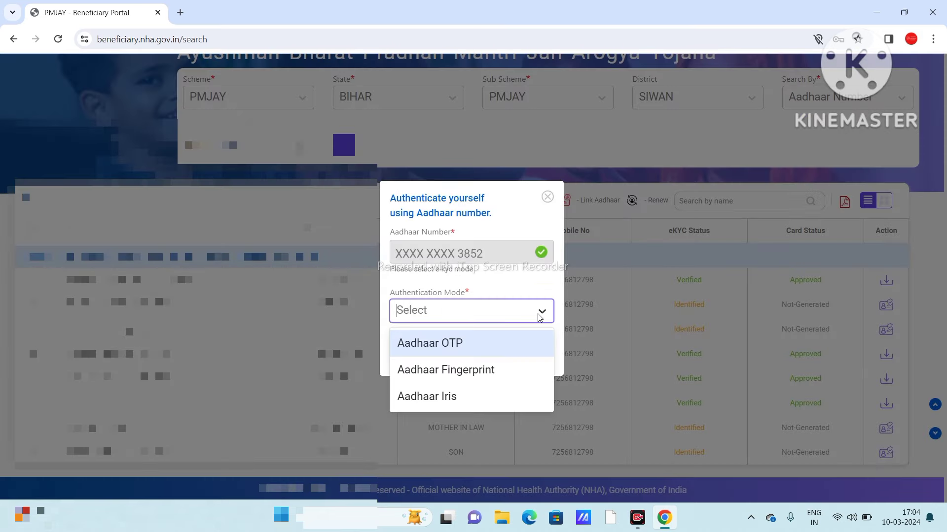
left_click(481, 345)
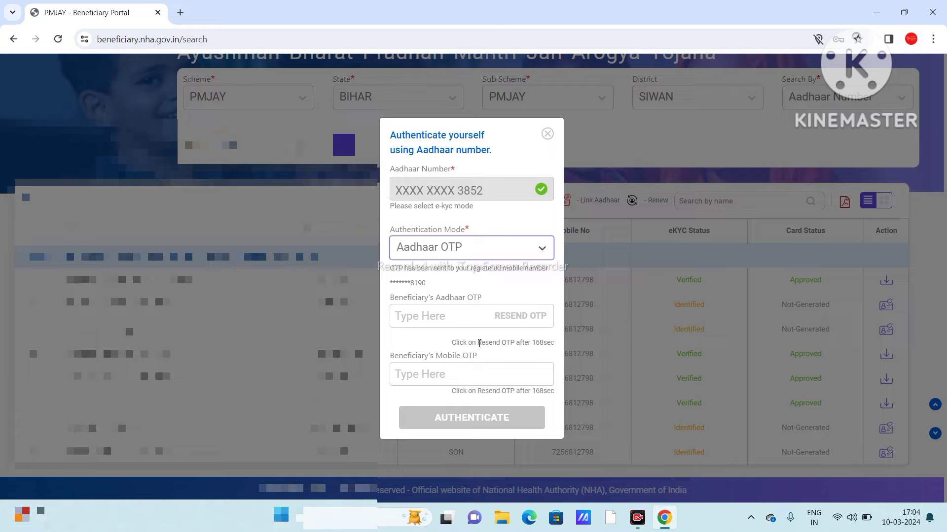
Enter the received Aadhaar OTP and move to the mobile OTP field
left_click(461, 312)
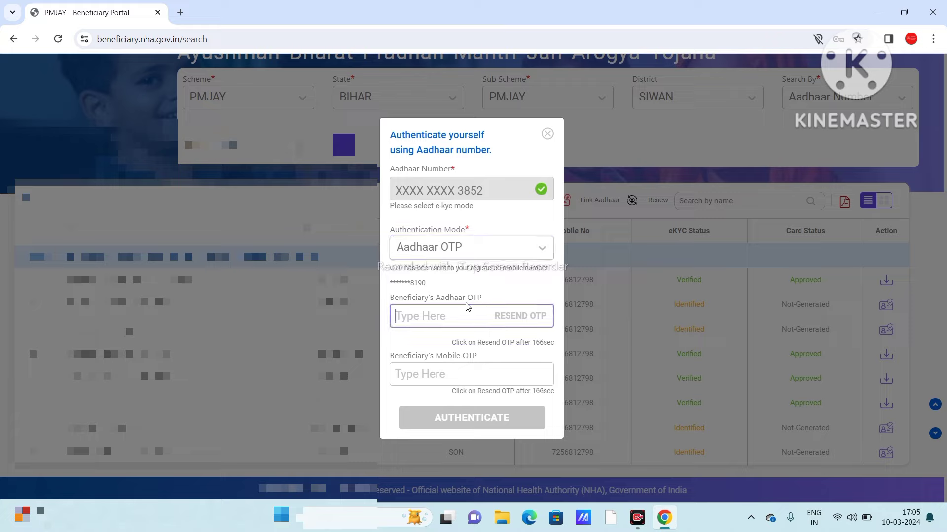
left_click(449, 375)
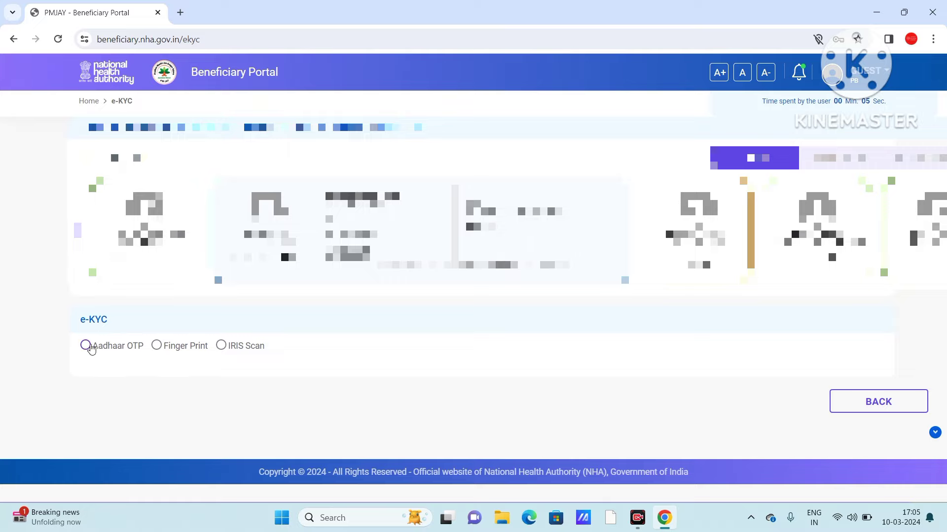
Start Aadhaar OTP e-KYC with ABHA consent allowed, then finish entering the pincode
left_click(86, 346)
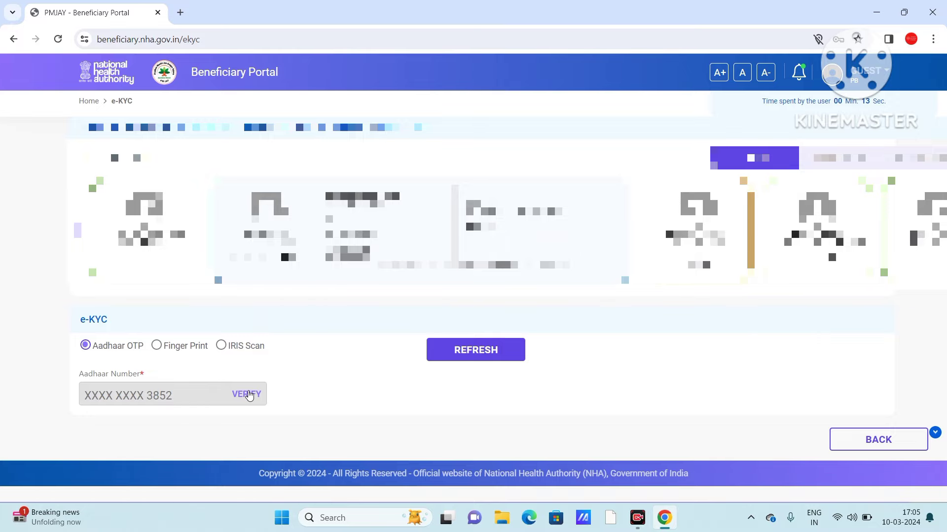
left_click(249, 396)
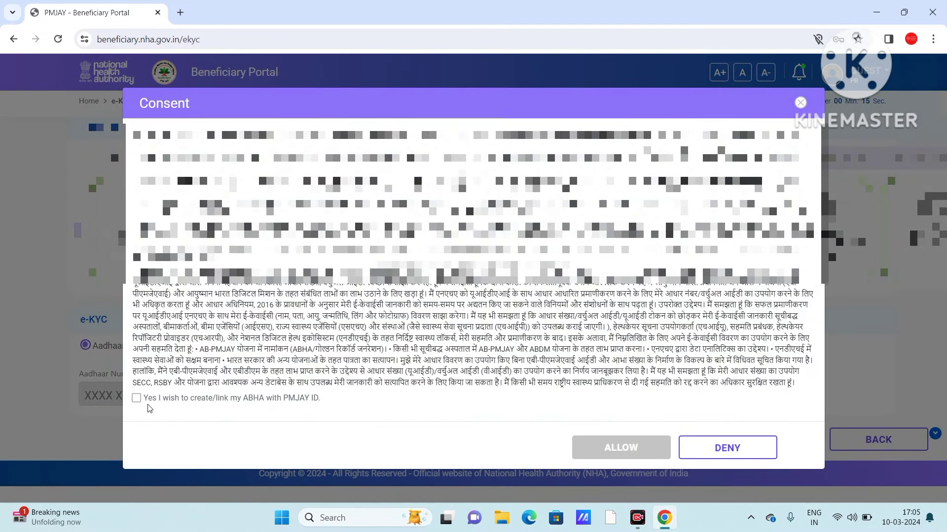
left_click(137, 399)
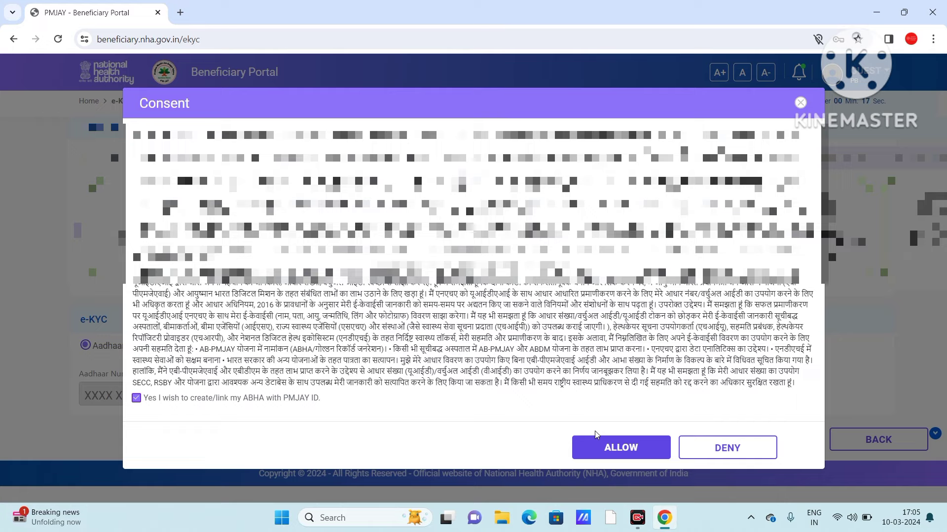
left_click(607, 450)
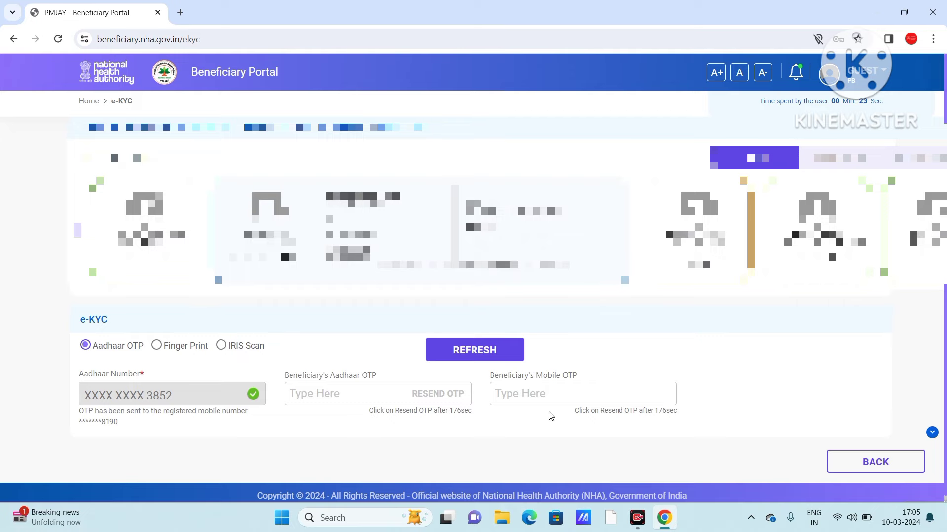
type("27")
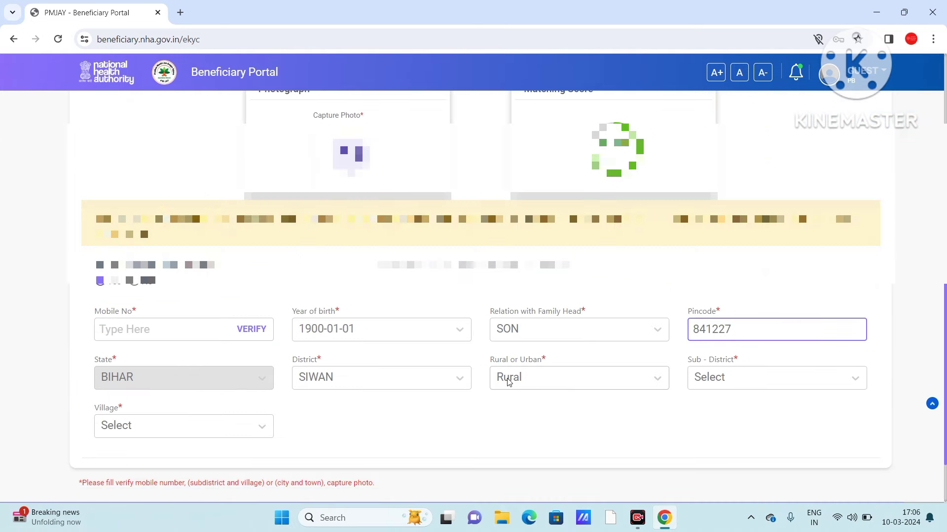
Set the member's sub-district to SIWAN and village to Mirapur
left_click(730, 380)
type("si")
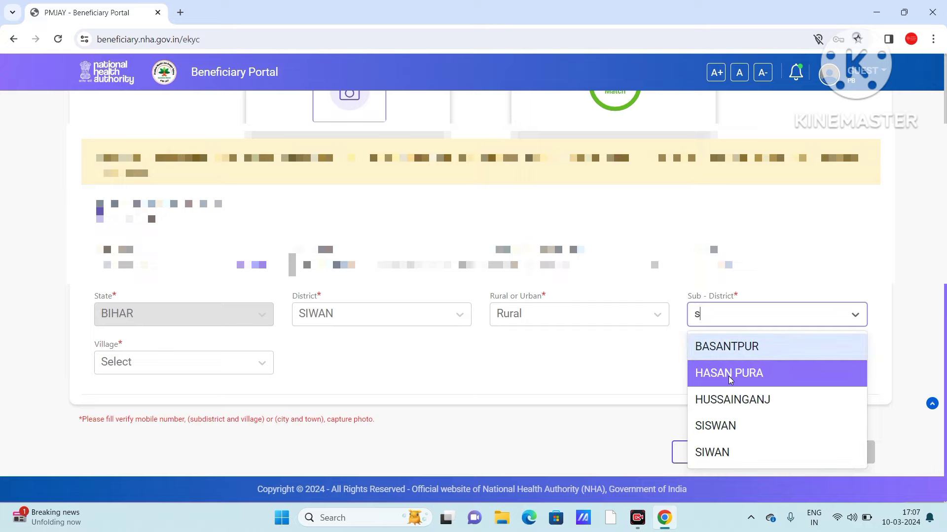
left_click(728, 377)
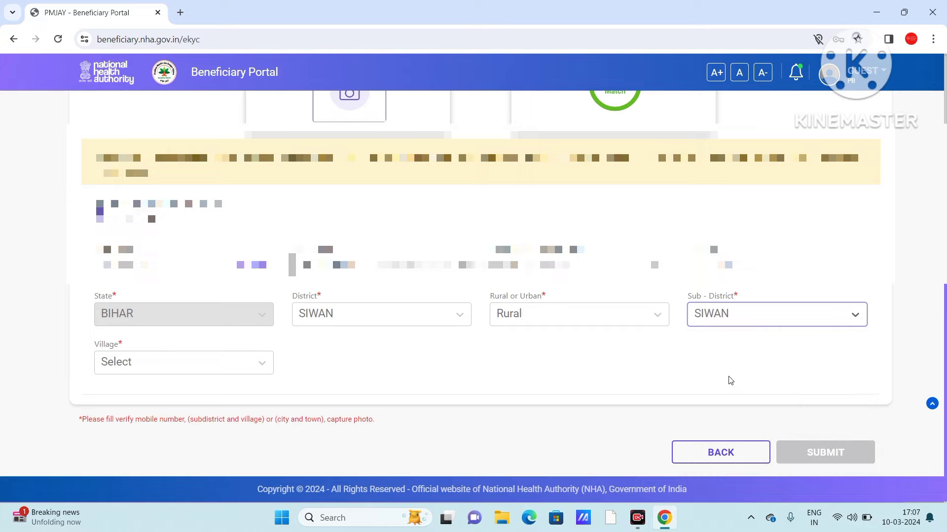
left_click(205, 367)
type("mir")
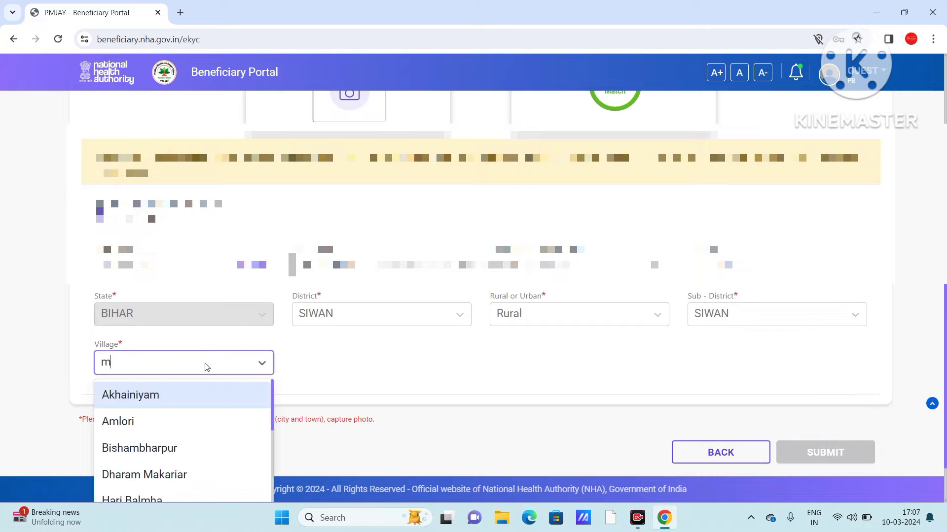
left_click(155, 397)
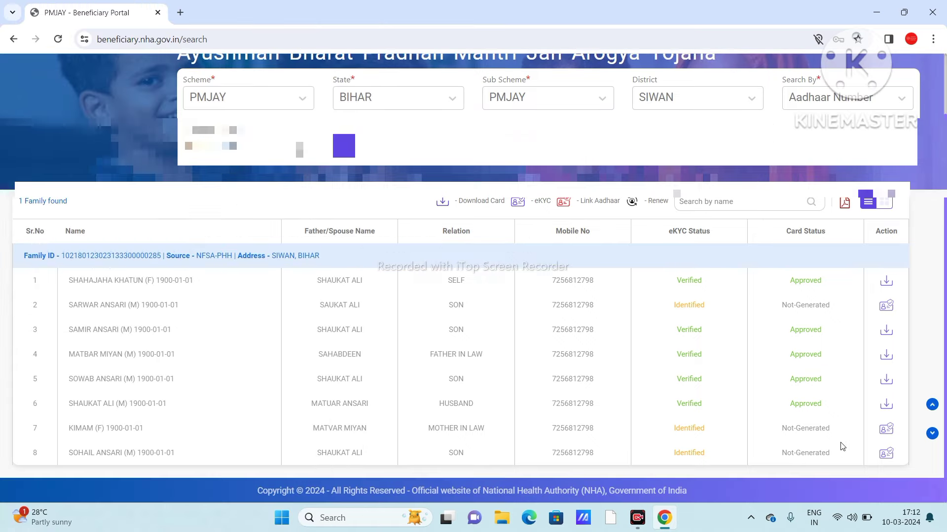
Request the husband's Ayushman card download from row 6 and dismiss the processing notice
left_click(884, 408)
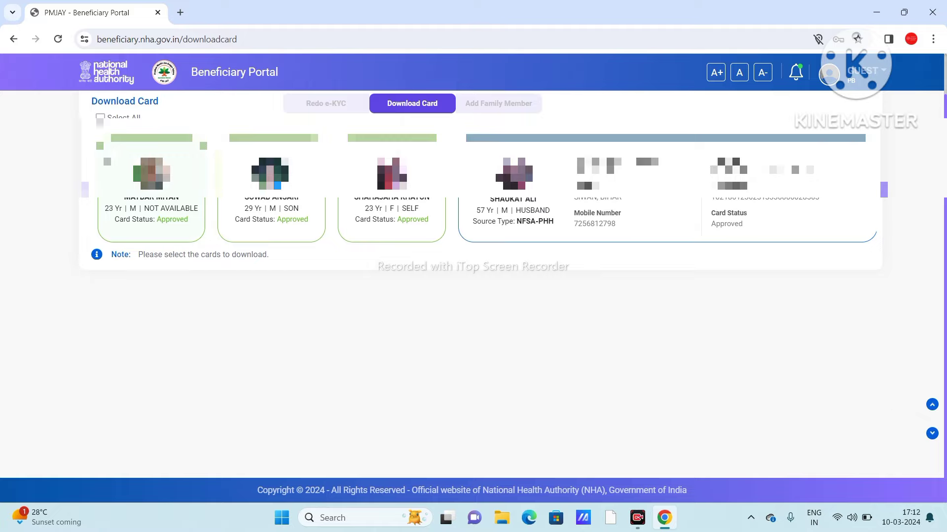
left_click(107, 161)
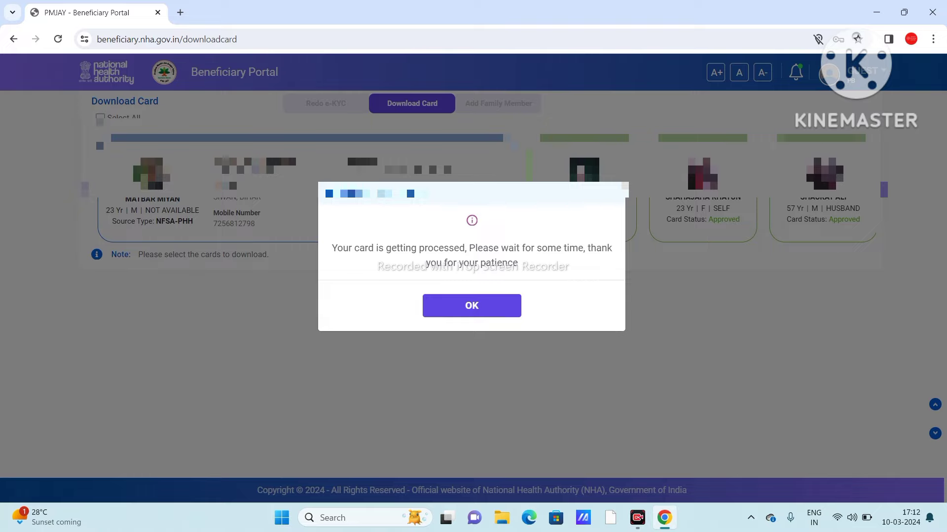
left_click(484, 307)
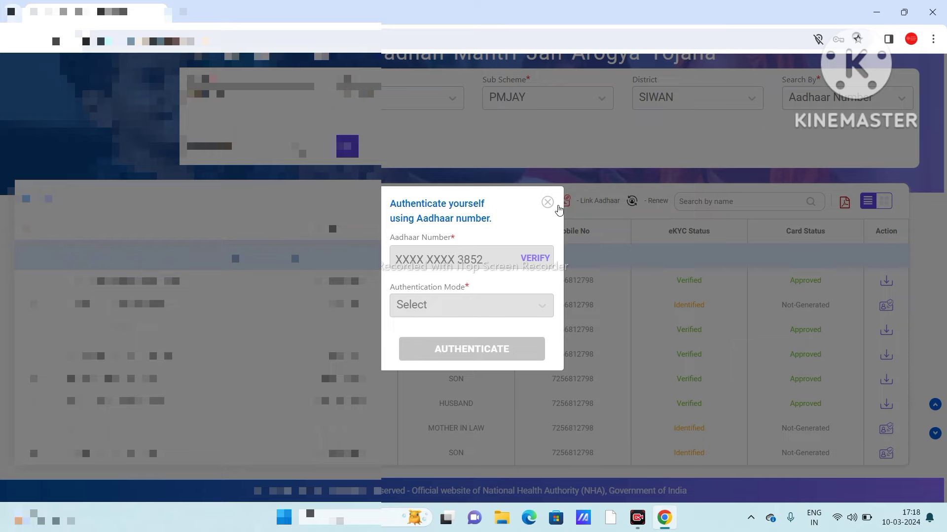
Start the third member's card download, verify Aadhaar with consent, and choose Aadhaar OTP mode
left_click(548, 202)
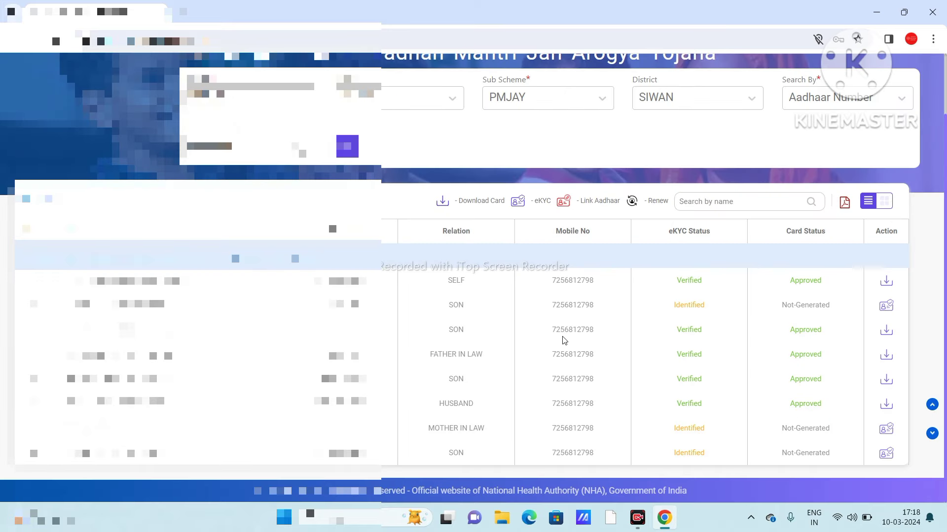
left_click(885, 331)
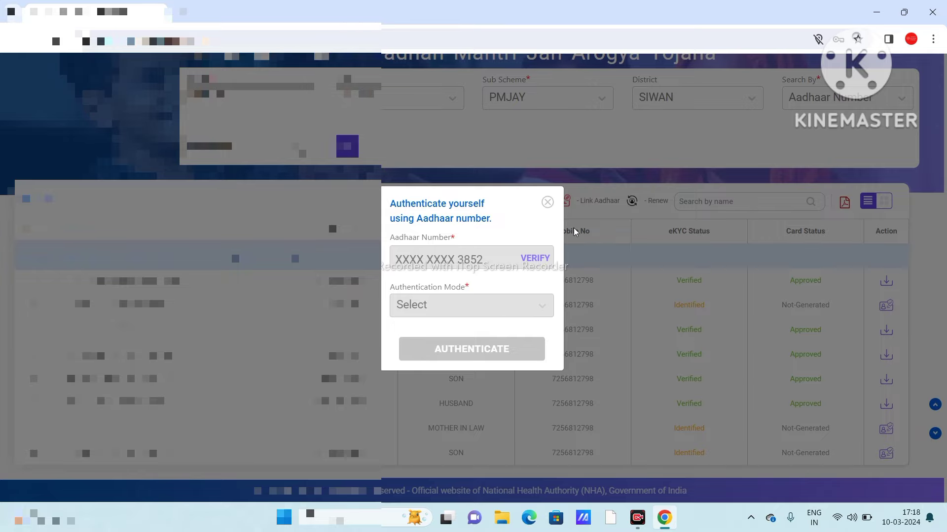
left_click(535, 257)
left_click(138, 397)
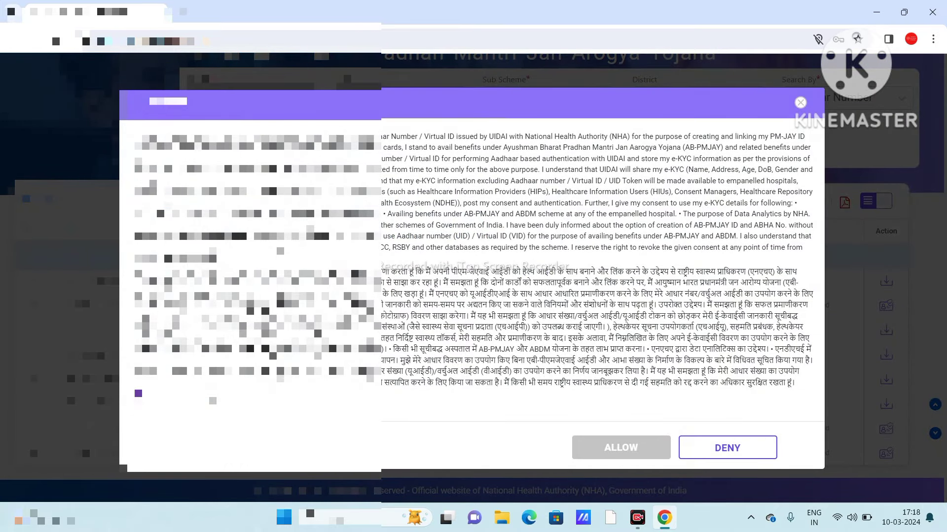
left_click(621, 448)
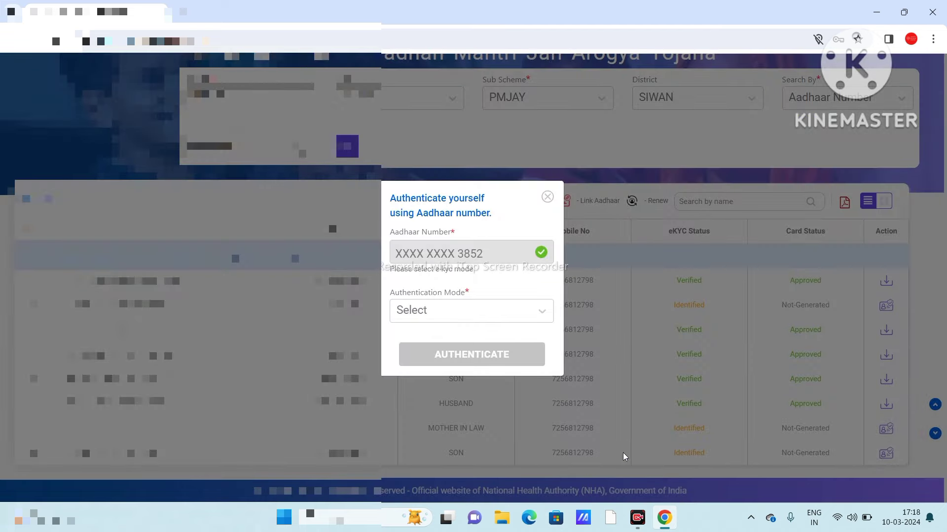
left_click(493, 309)
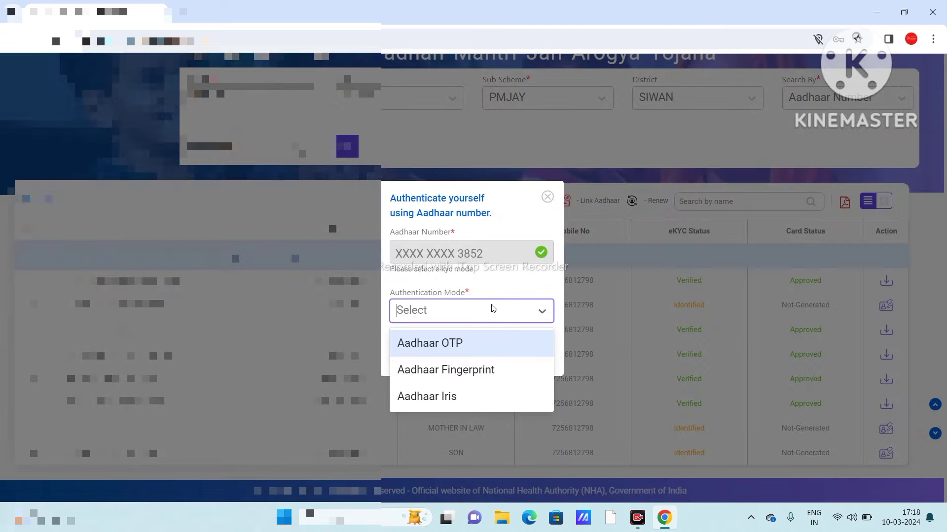
left_click(438, 340)
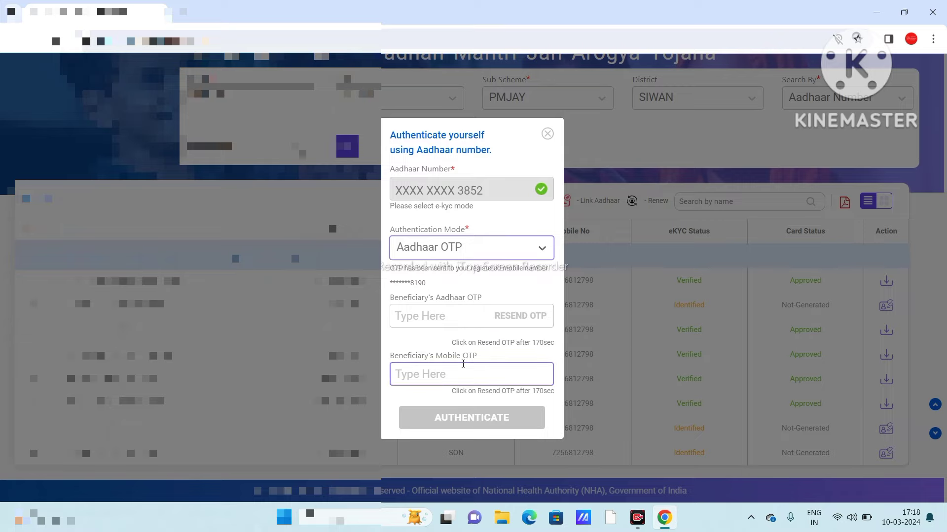
Enter the received Aadhaar OTP, correcting a mistyped digit
left_click(441, 379)
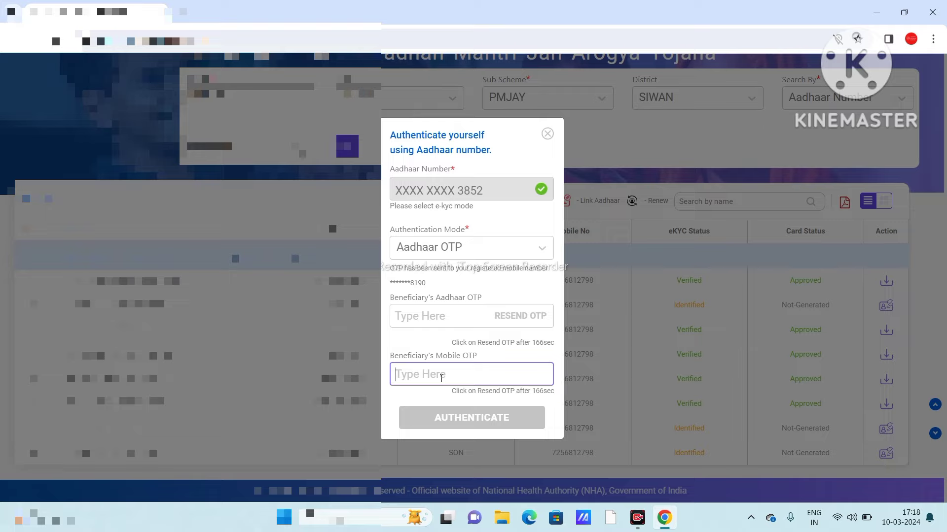
left_click(441, 321)
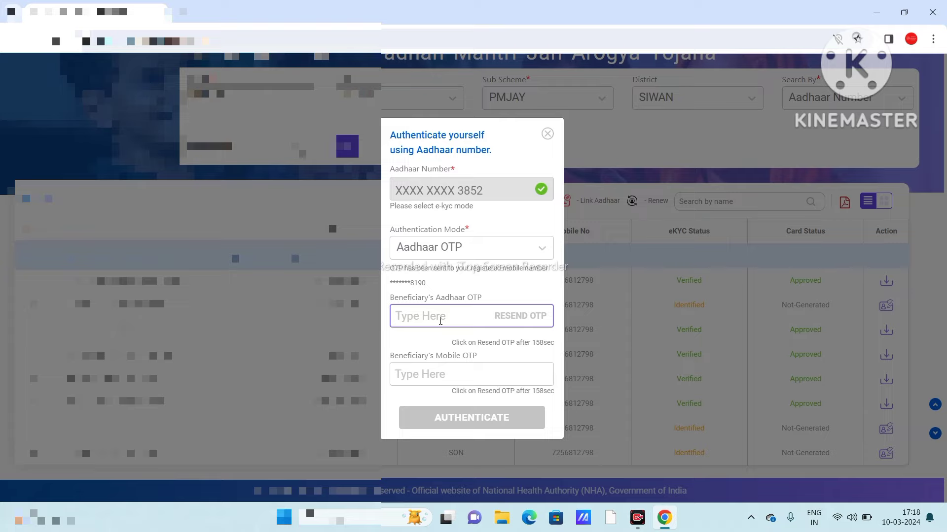
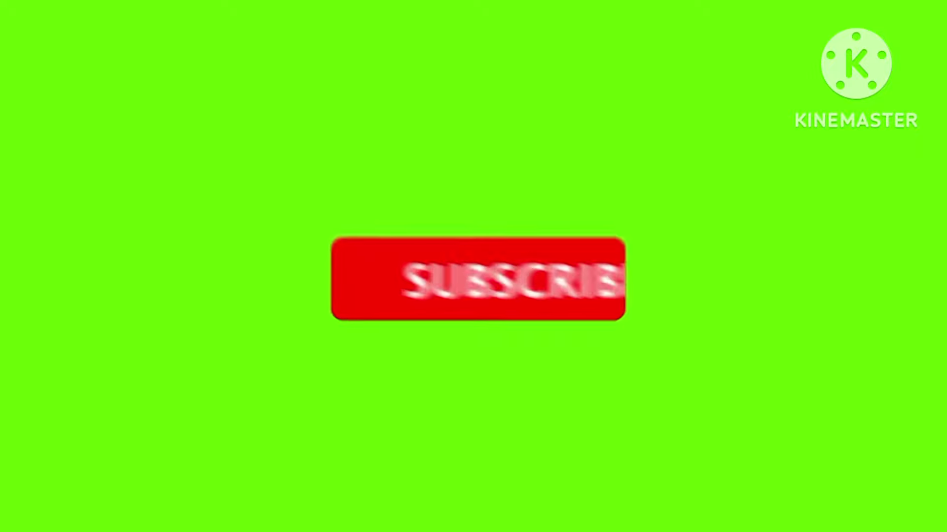